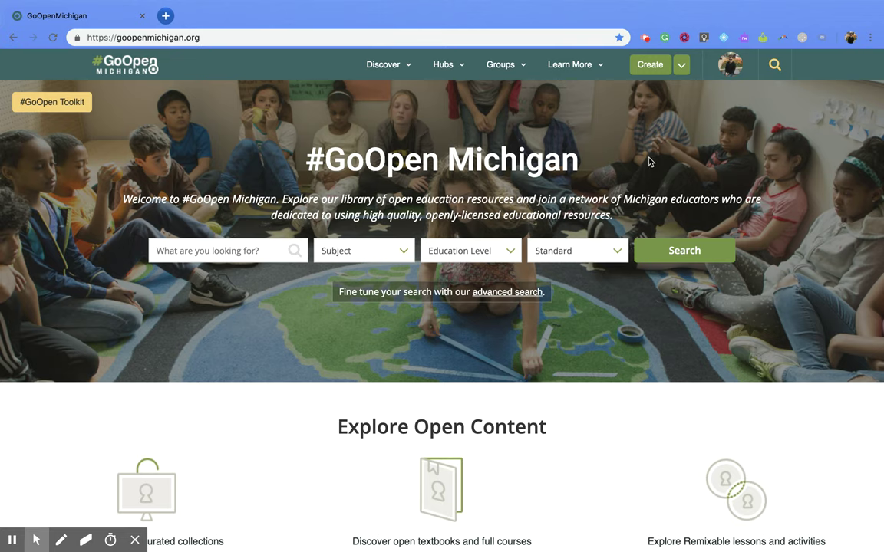
Open the Create with Open Author page listing Resource, Lesson and Module Builder options
{"action": "left_click", "coordinate": [650, 67]}
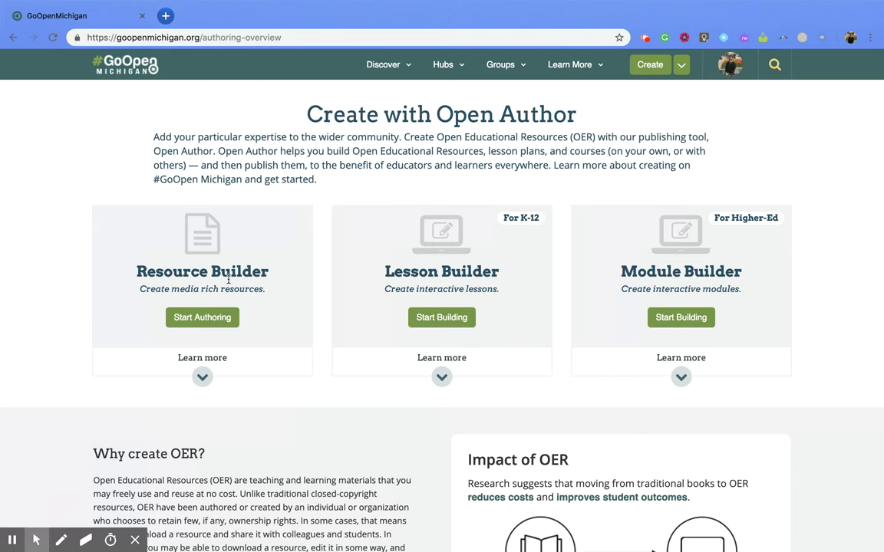
Start an untitled Resource Builder document and place the cursor in its empty body
{"action": "left_click", "coordinate": [214, 318]}
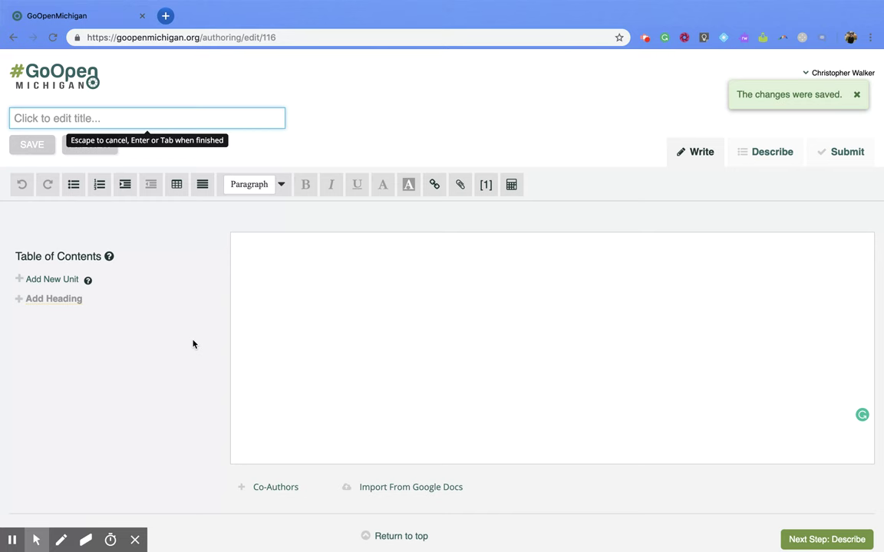
{"action": "left_click", "coordinate": [354, 322]}
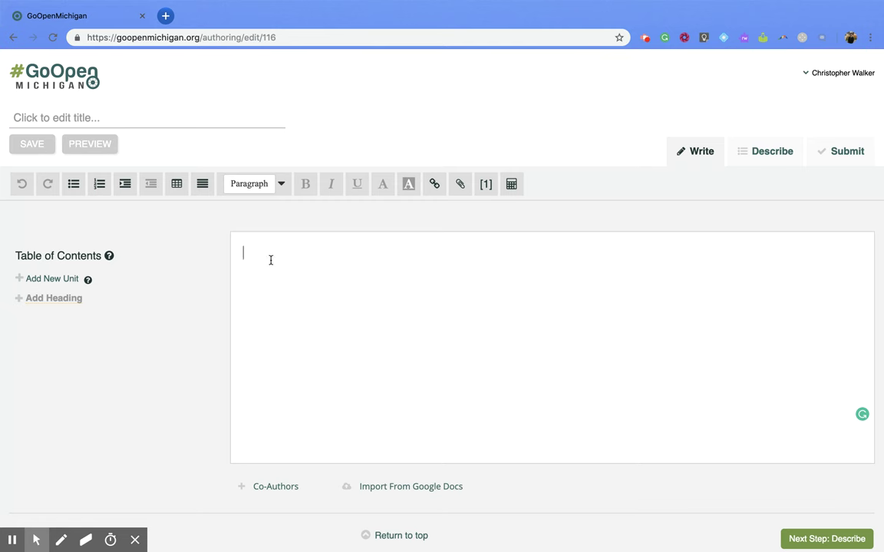
Add Unit 1 with a heading named 'Plot' and an empty subheading beneath it
{"action": "left_click", "coordinate": [53, 281]}
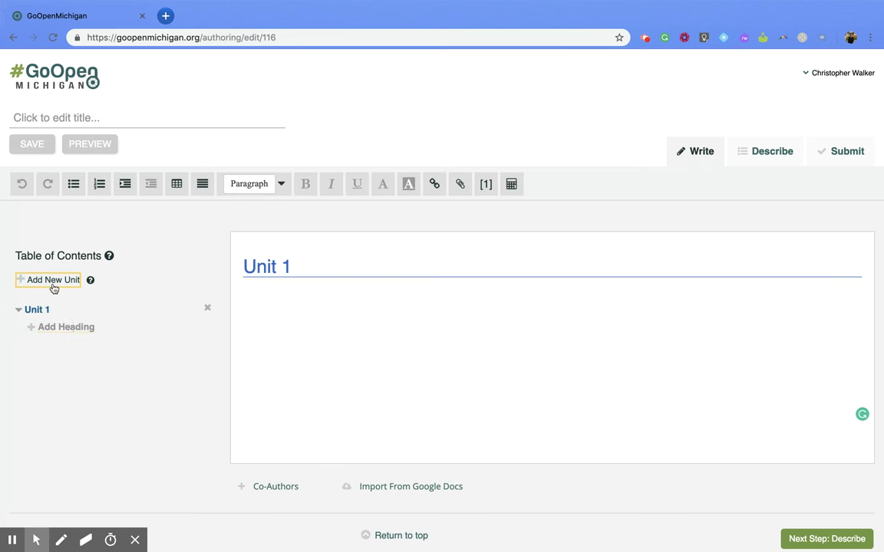
{"action": "left_click", "coordinate": [76, 328]}
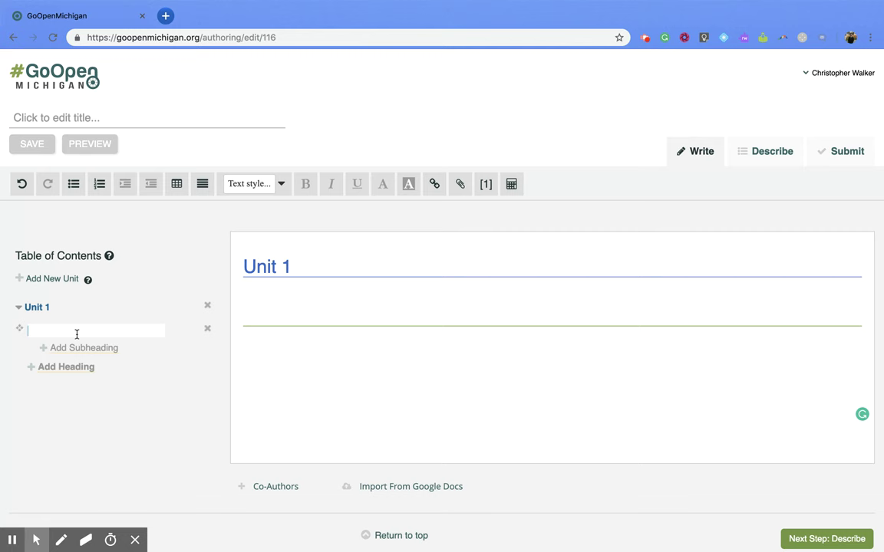
{"action": "type", "text": "Plot"}
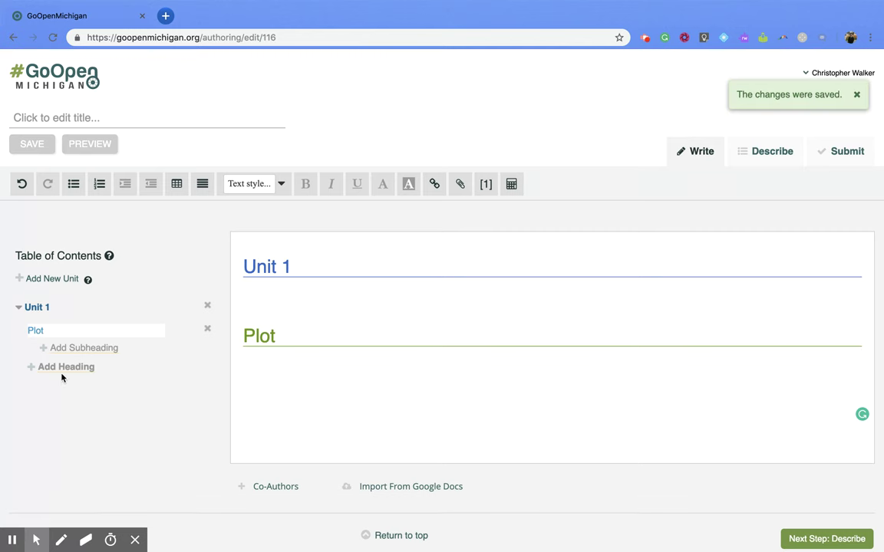
{"action": "left_click", "coordinate": [87, 350]}
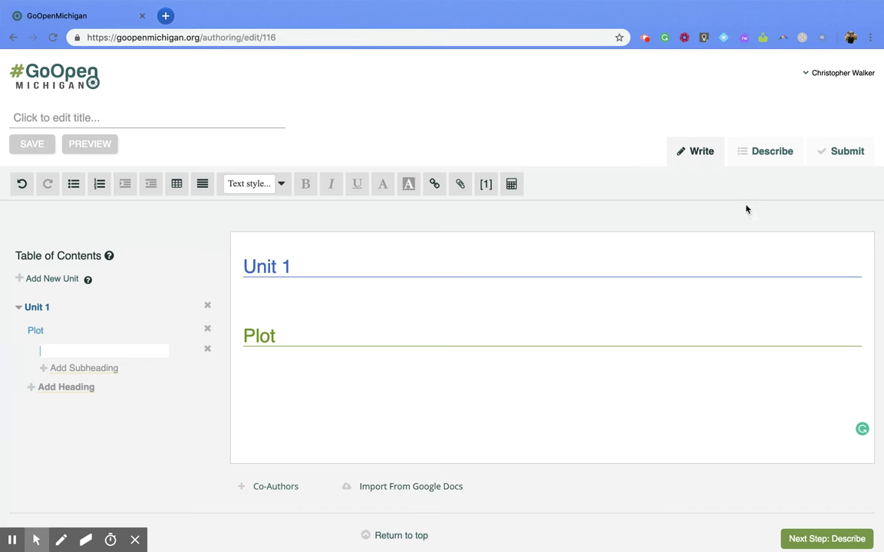
Go to the Describe tab with blank abstract, subject, keyword and standards fields
{"action": "left_click", "coordinate": [764, 158]}
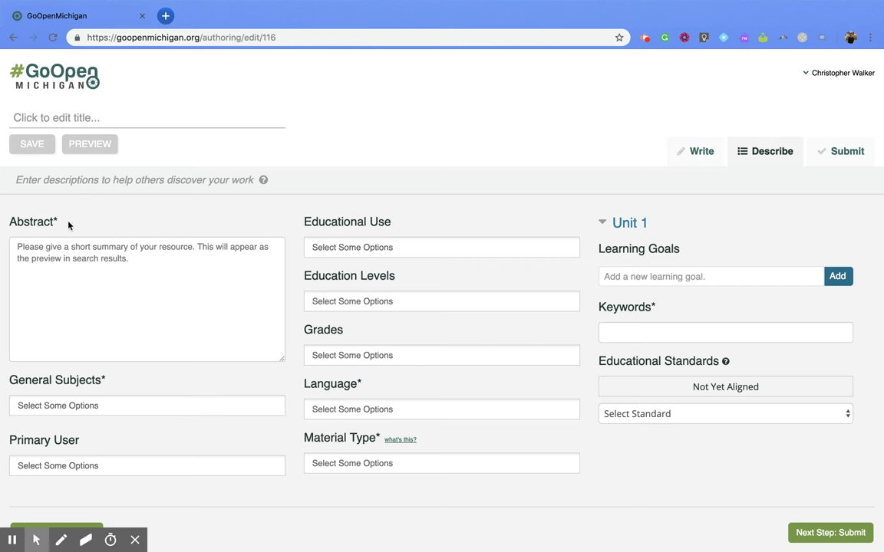
{"action": "left_click", "coordinate": [54, 407]}
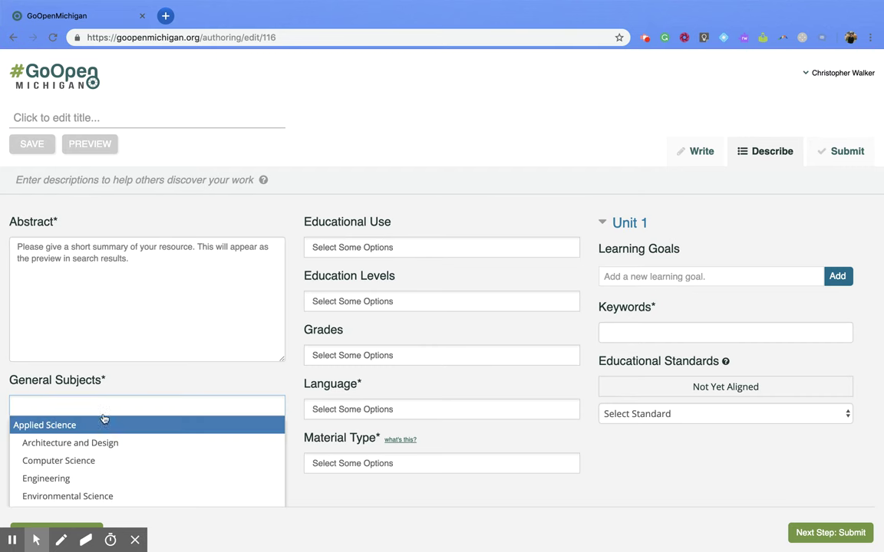
{"action": "left_click", "coordinate": [148, 382]}
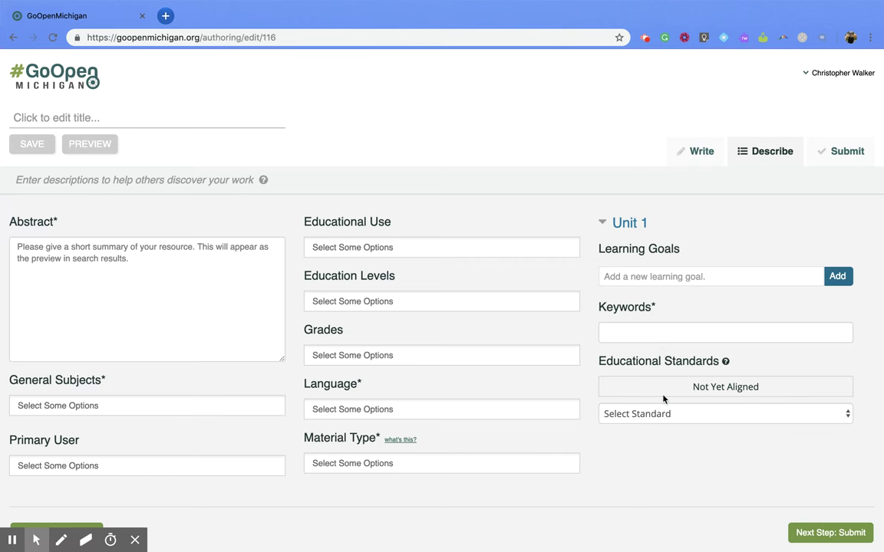
{"action": "left_click", "coordinate": [663, 415]}
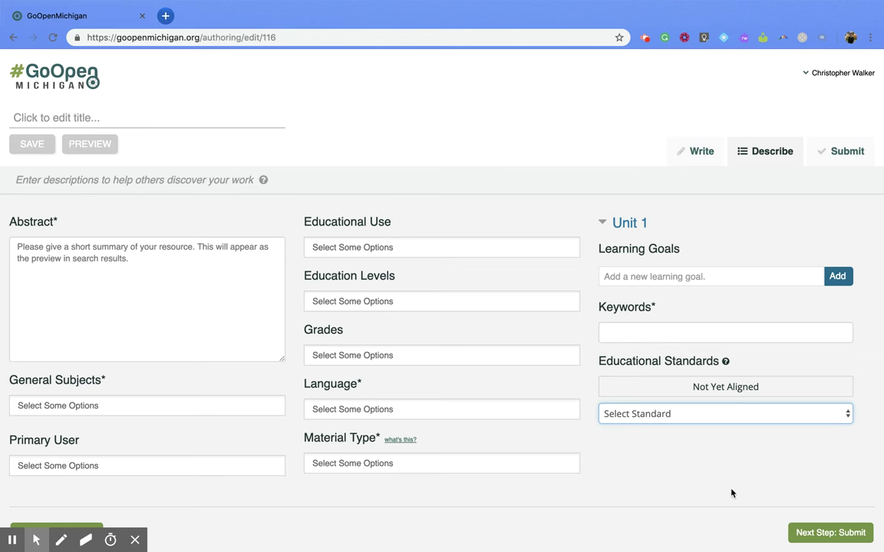
{"action": "left_click", "coordinate": [823, 537]}
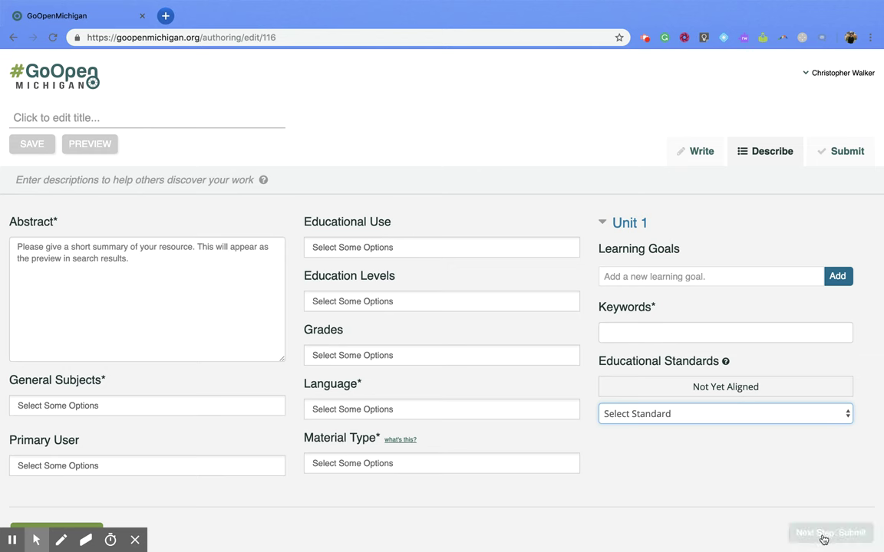
Advance to the Submit step and press Publish to show license options, jurisdiction International
{"action": "left_click", "coordinate": [823, 537]}
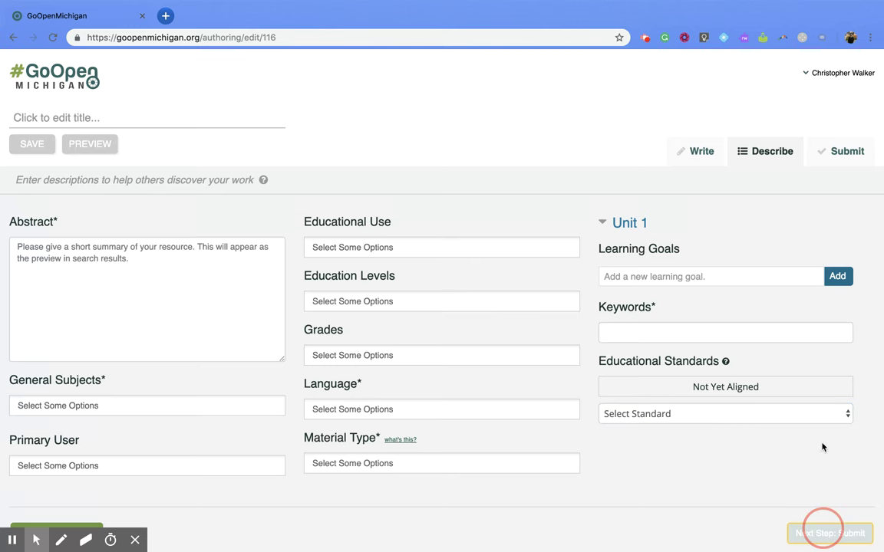
{"action": "left_click", "coordinate": [832, 182]}
{"action": "left_click", "coordinate": [839, 151]}
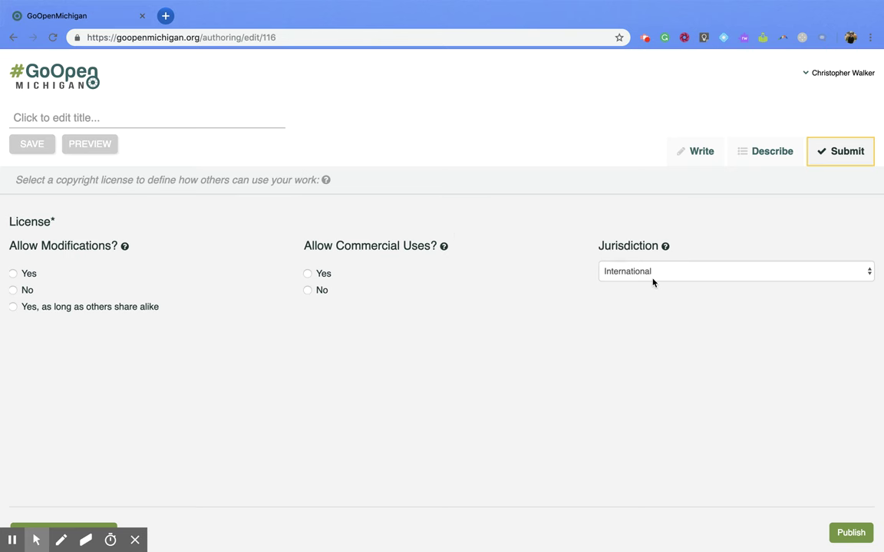
{"action": "left_click", "coordinate": [835, 534]}
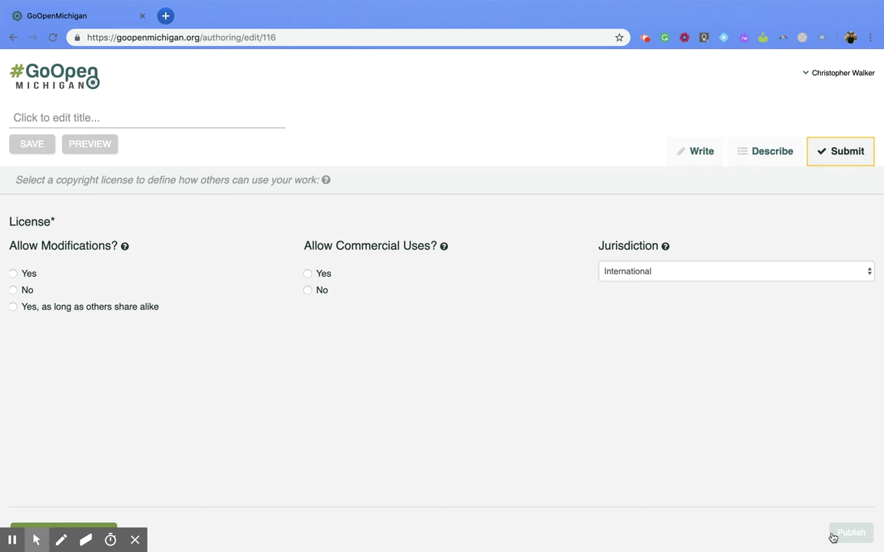